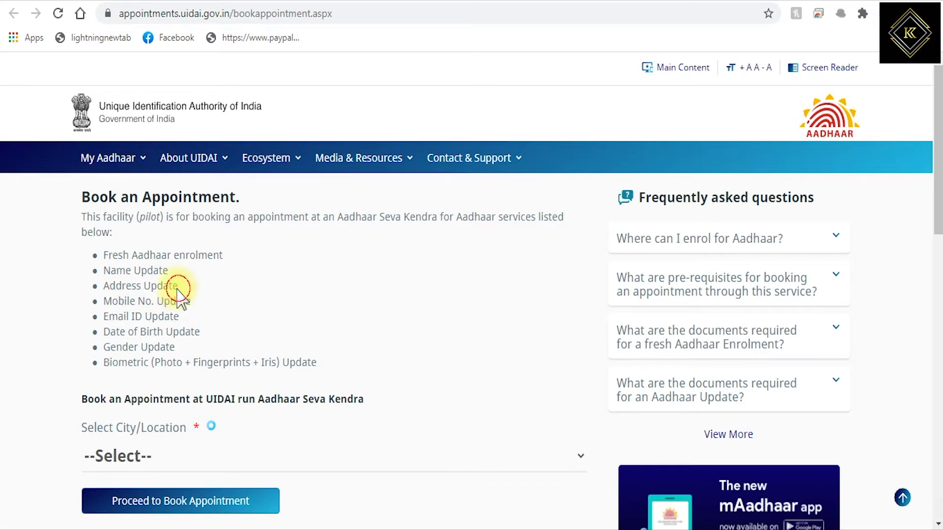
# Step: Review the update services and the UIDAI-run Seva Kendra city list without choosing a city
pyautogui.moveTo(145, 302); pyautogui.dragTo(190, 302)
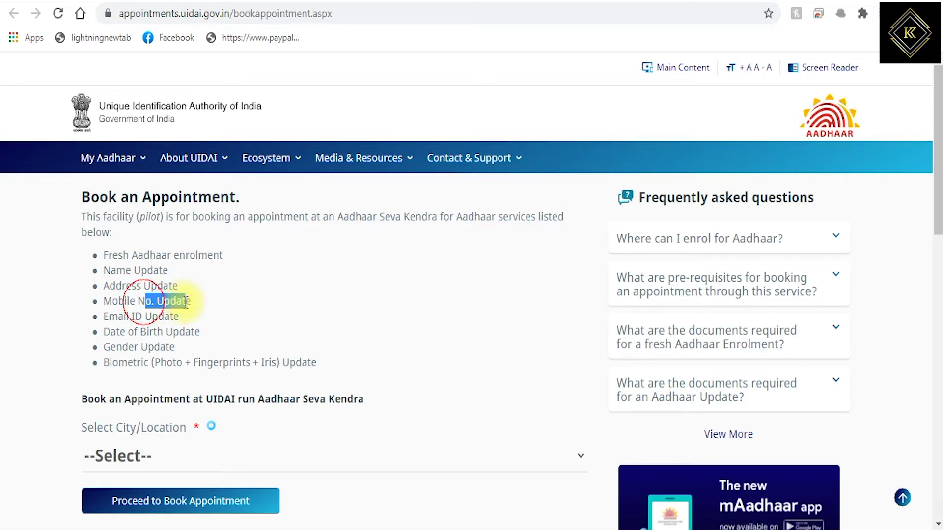
pyautogui.click(130, 338)
pyautogui.moveTo(130, 338); pyautogui.dragTo(160, 365)
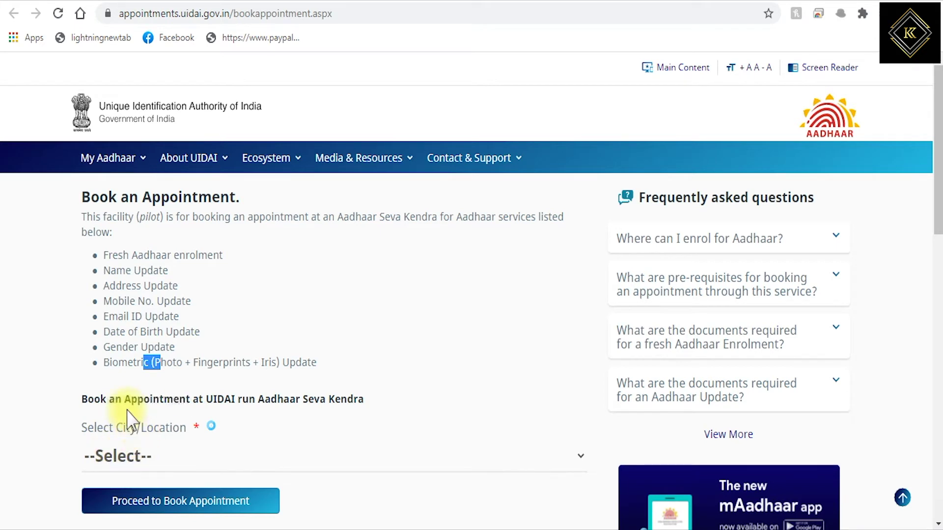
pyautogui.moveTo(124, 404); pyautogui.dragTo(253, 405)
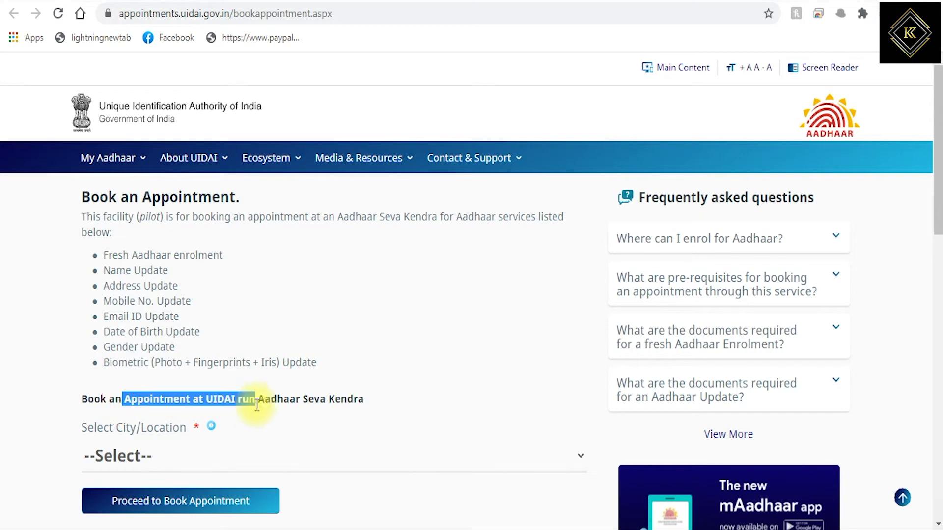
pyautogui.moveTo(103, 428); pyautogui.dragTo(147, 432)
pyautogui.scroll(-2, 109, 421)
pyautogui.click(115, 381)
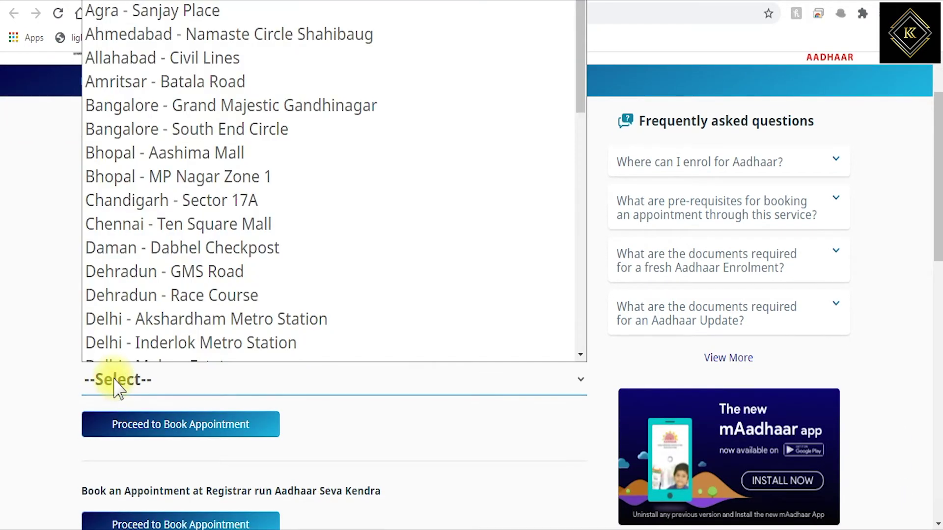
pyautogui.scroll(-15, 158, 301)
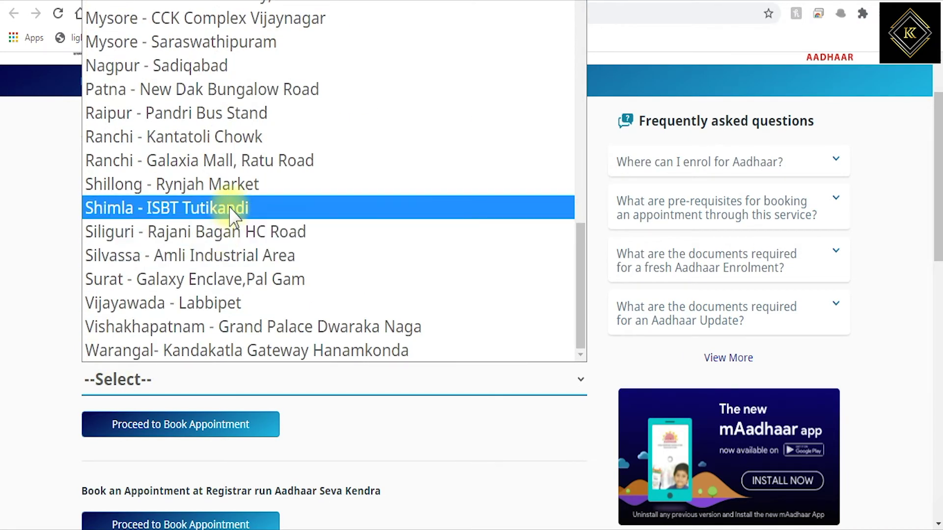
pyautogui.scroll(14, 231, 217)
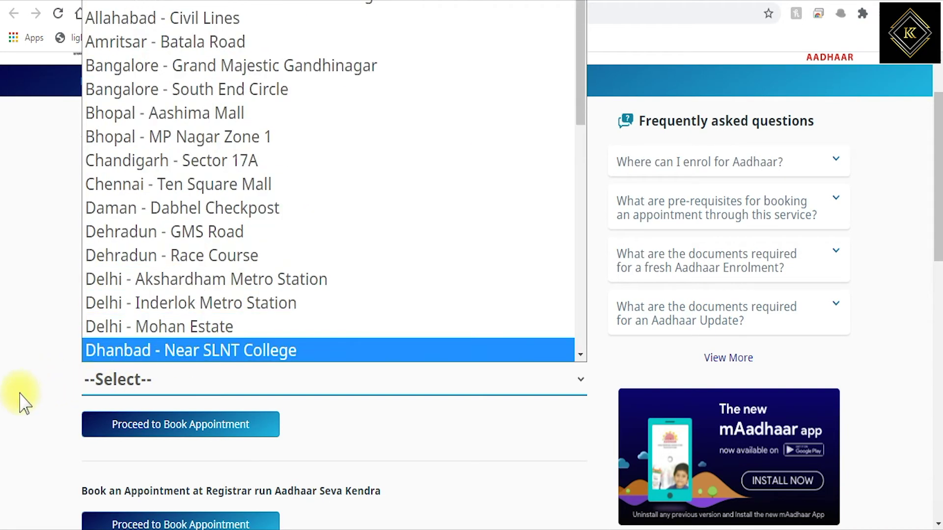
pyautogui.click(22, 402)
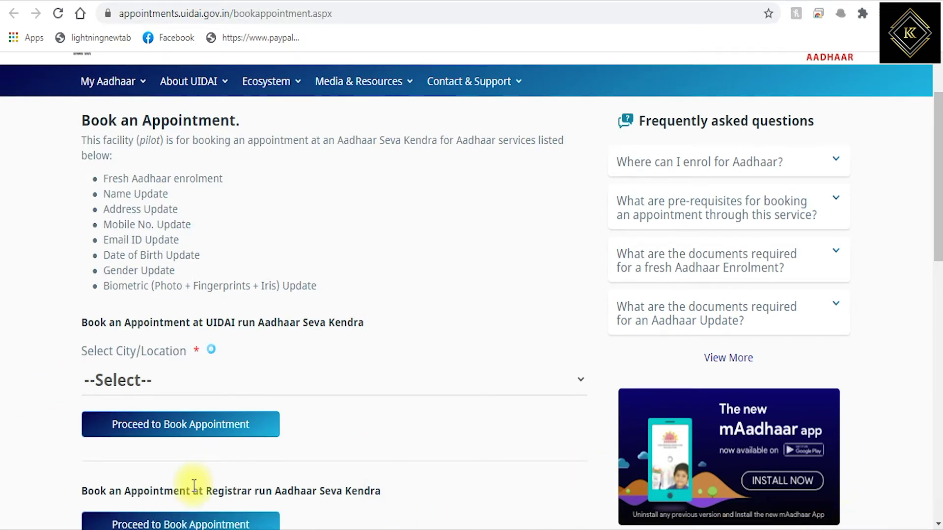
# Step: Proceed to book an appointment at a Registrar-run Aadhaar Seva Kendra
pyautogui.scroll(-2, 54, 476)
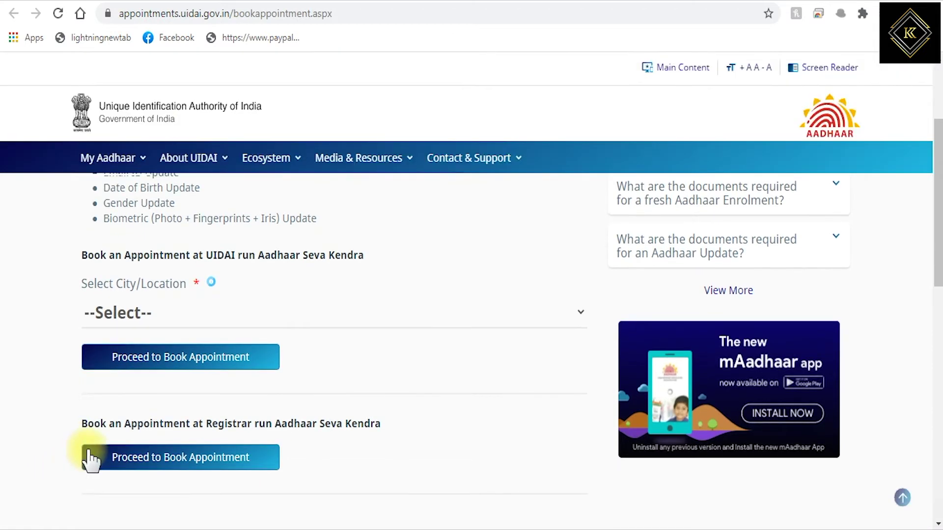
pyautogui.moveTo(82, 426); pyautogui.dragTo(399, 439)
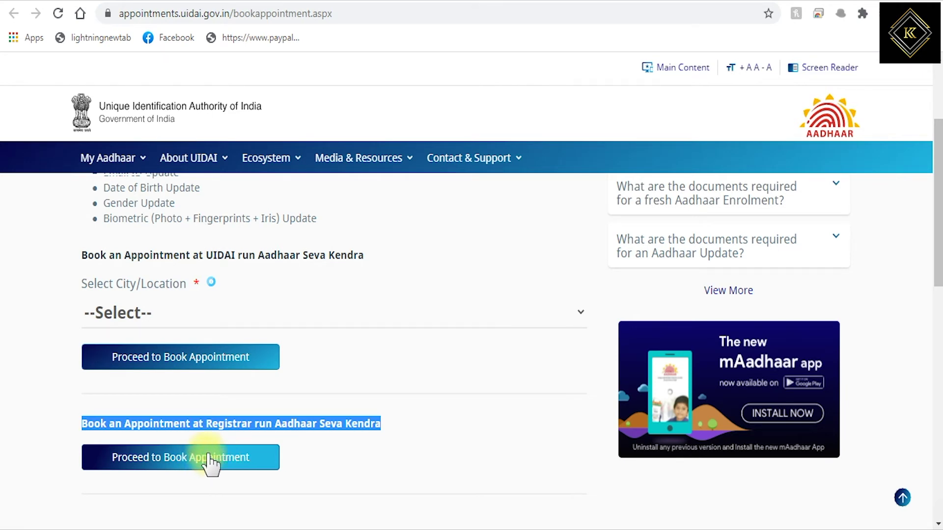
pyautogui.click(333, 469)
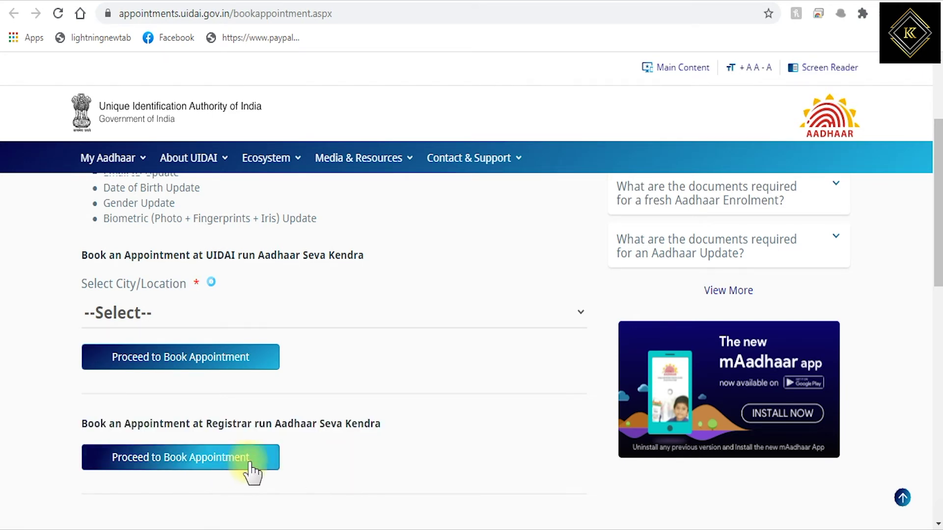
pyautogui.click(216, 464)
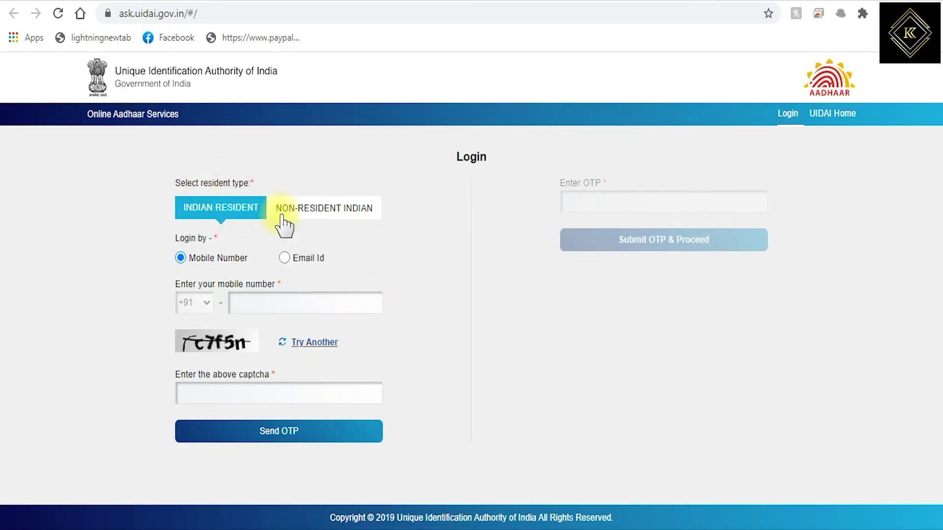
# Step: Enter the mobile number and captcha, then request a one-time password
pyautogui.click(247, 301)
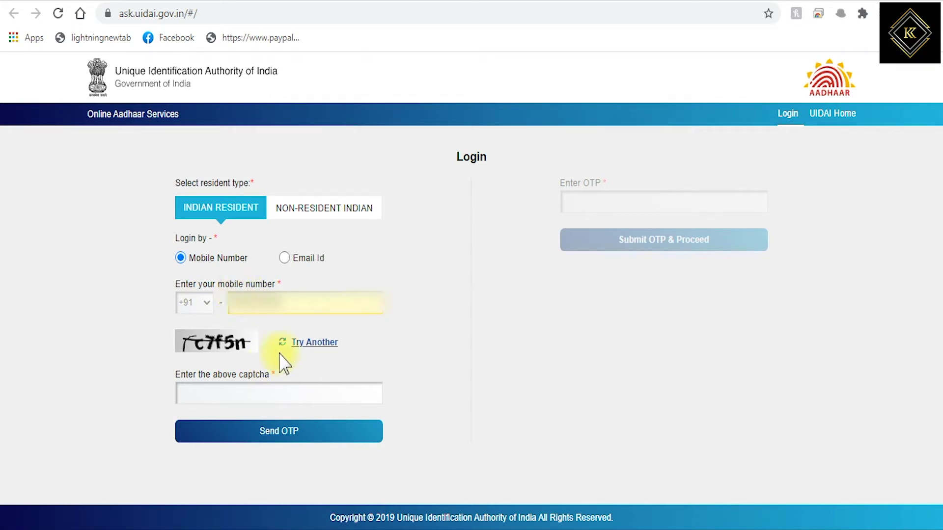
pyautogui.click(190, 394)
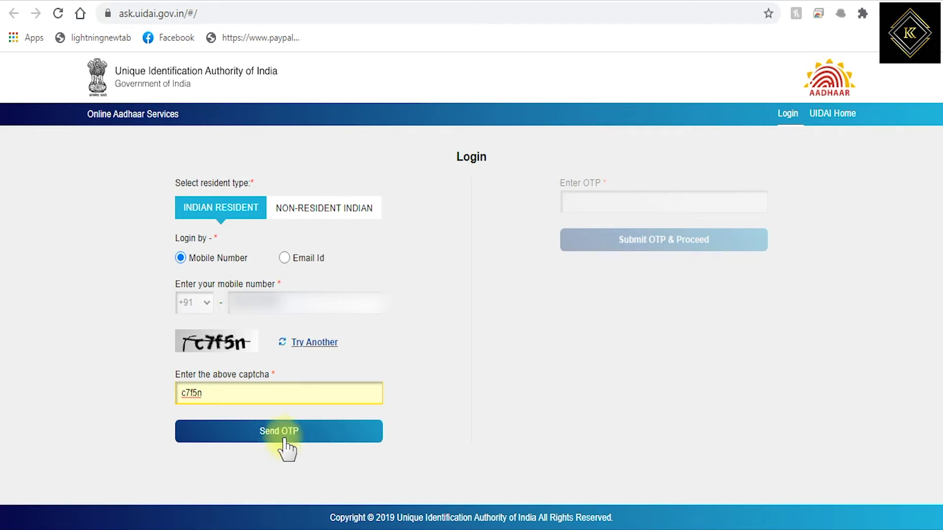
pyautogui.click(311, 435)
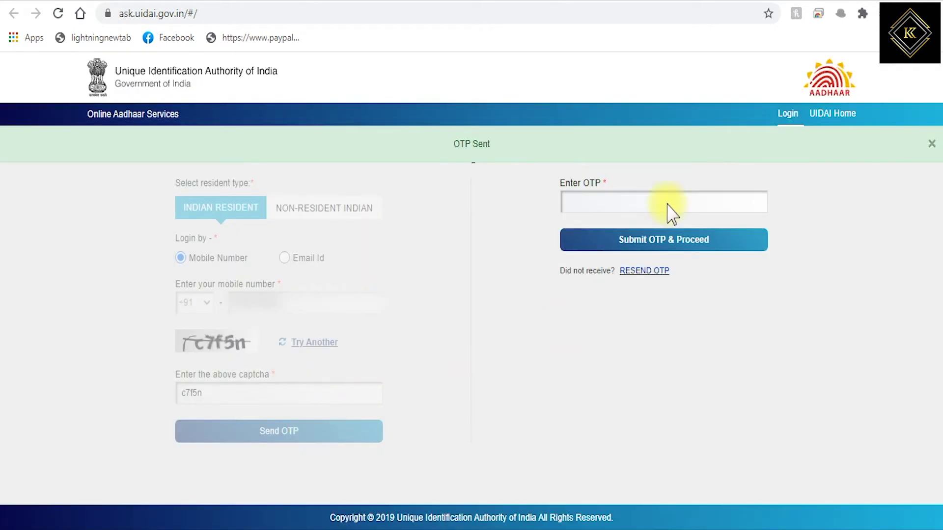
# Step: Log in with the received one-time password and start an Aadhaar update application
pyautogui.click(613, 204)
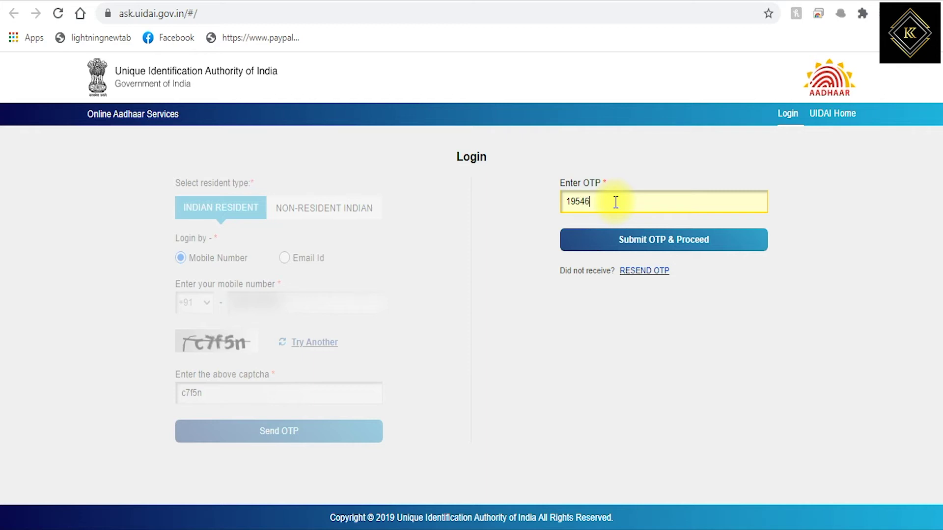
pyautogui.click(644, 243)
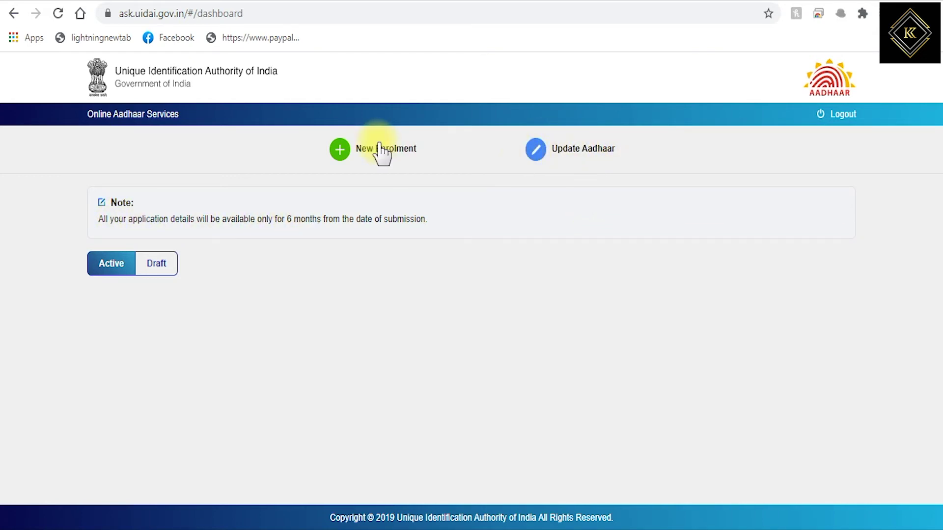
pyautogui.click(570, 157)
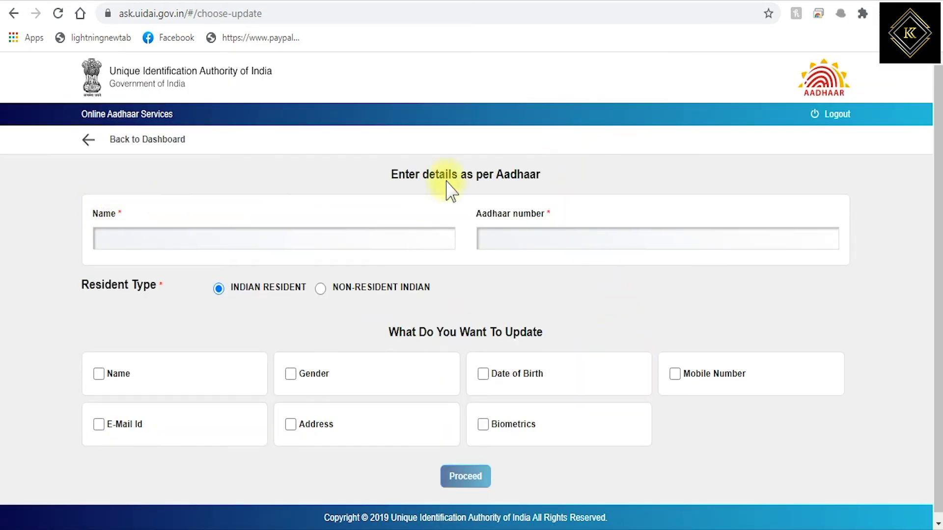
# Step: Fill in the resident's name and Aadhaar number and mark the applicant as an Indian resident
pyautogui.moveTo(421, 175); pyautogui.dragTo(547, 179)
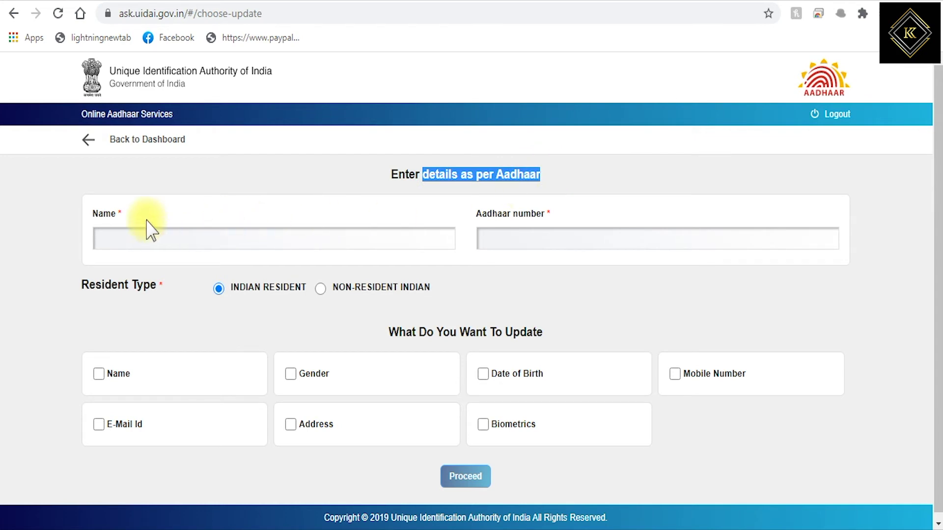
pyautogui.moveTo(104, 216); pyautogui.dragTo(130, 230)
pyautogui.click(120, 237)
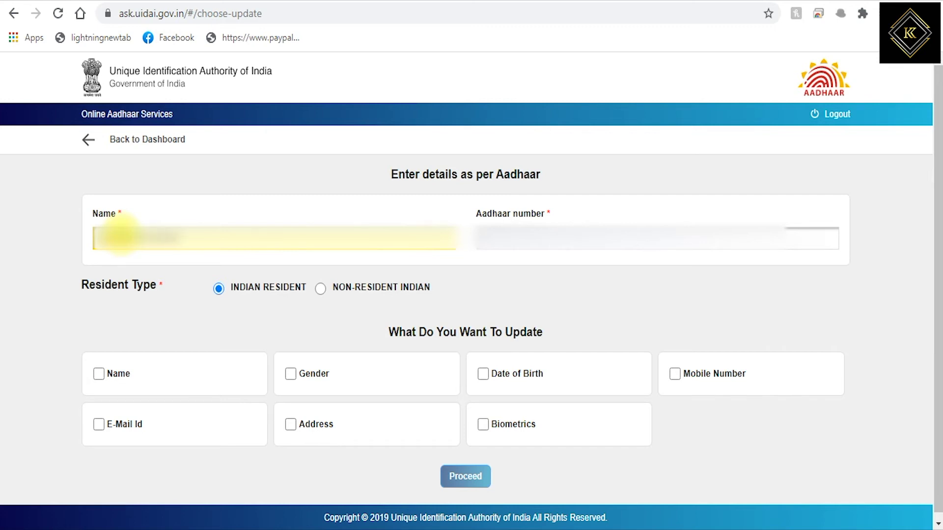
pyautogui.press('Tab')
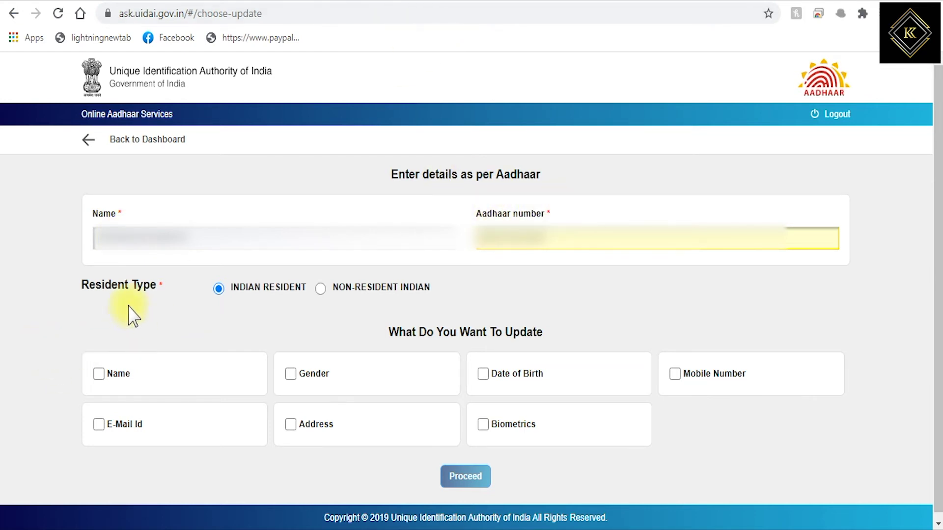
pyautogui.click(217, 291)
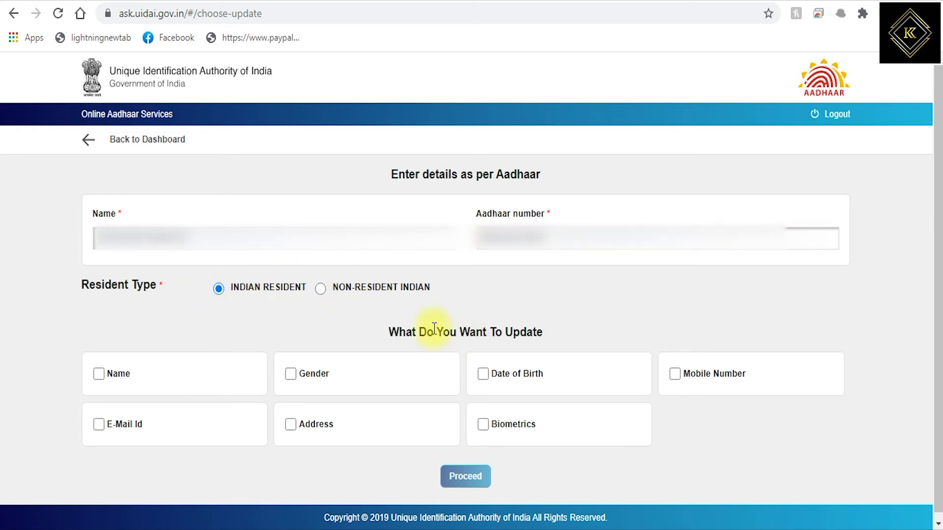
# Step: Choose Biometrics as the only update, proceed and confirm in the dialog
pyautogui.moveTo(426, 328); pyautogui.dragTo(544, 335)
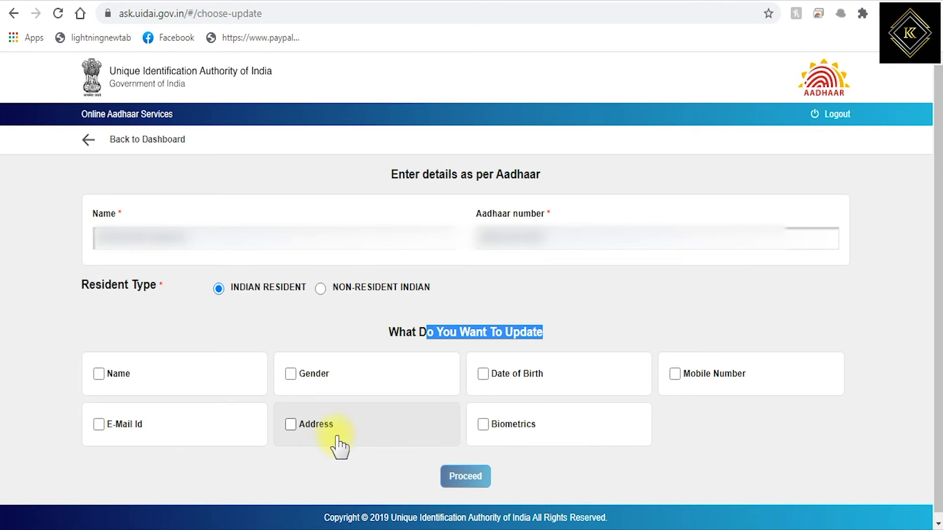
pyautogui.click(483, 425)
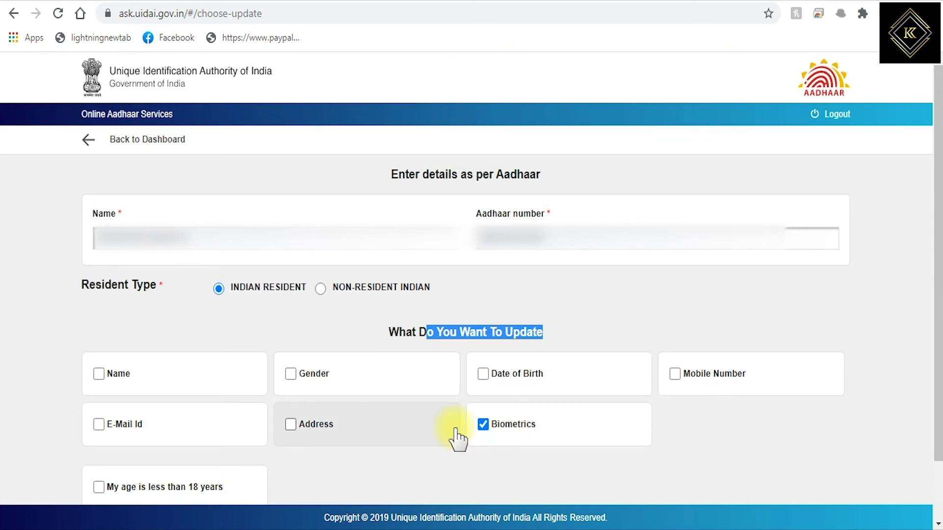
pyautogui.scroll(-2, 454, 439)
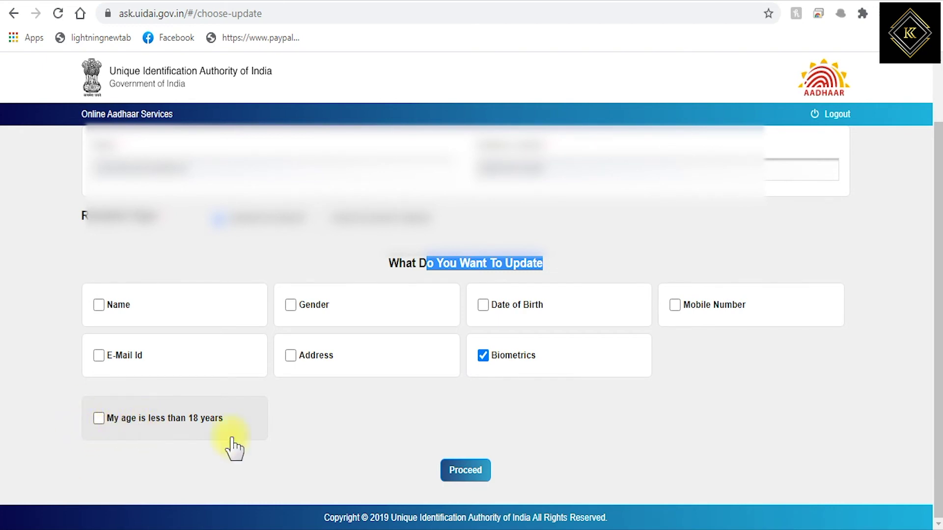
pyautogui.click(464, 471)
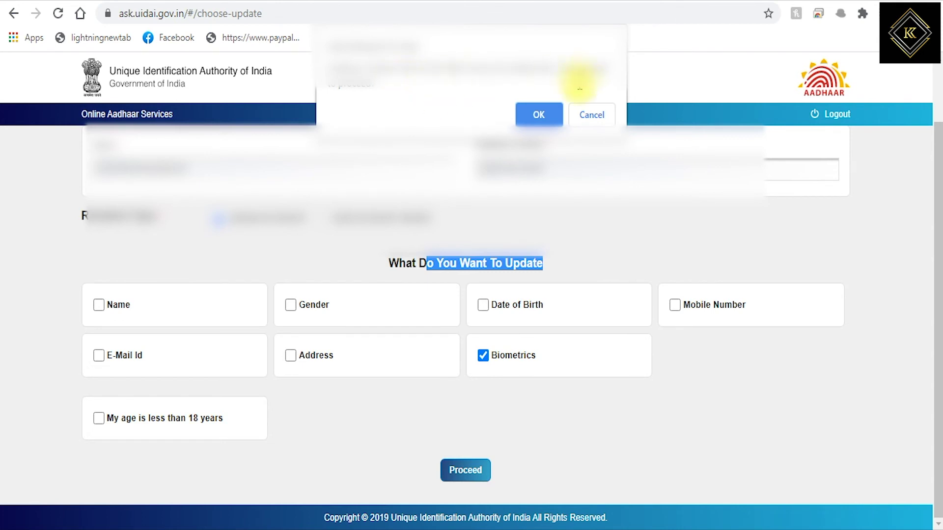
pyautogui.click(539, 116)
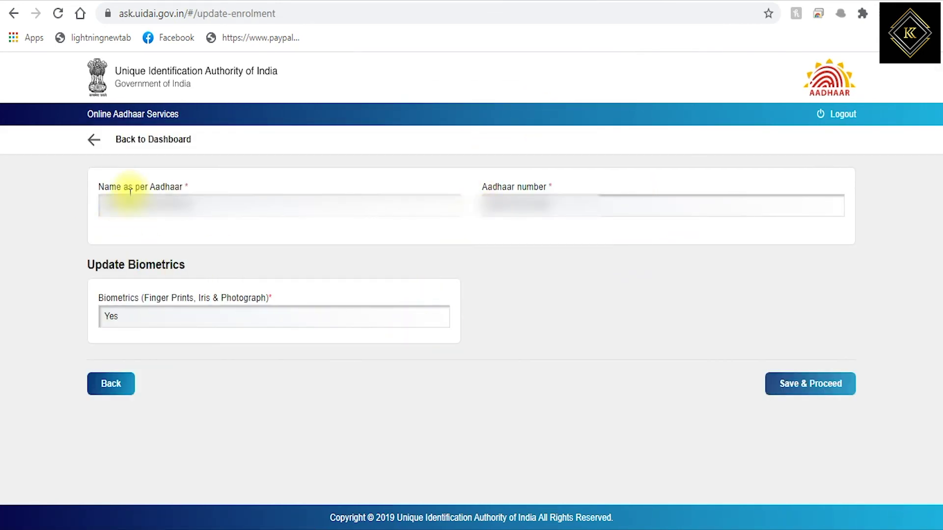
# Step: Save the Biometrics (Finger Prints, Iris & Photograph) update and continue to review
pyautogui.moveTo(152, 299); pyautogui.dragTo(182, 297)
pyautogui.moveTo(243, 298); pyautogui.dragTo(260, 298)
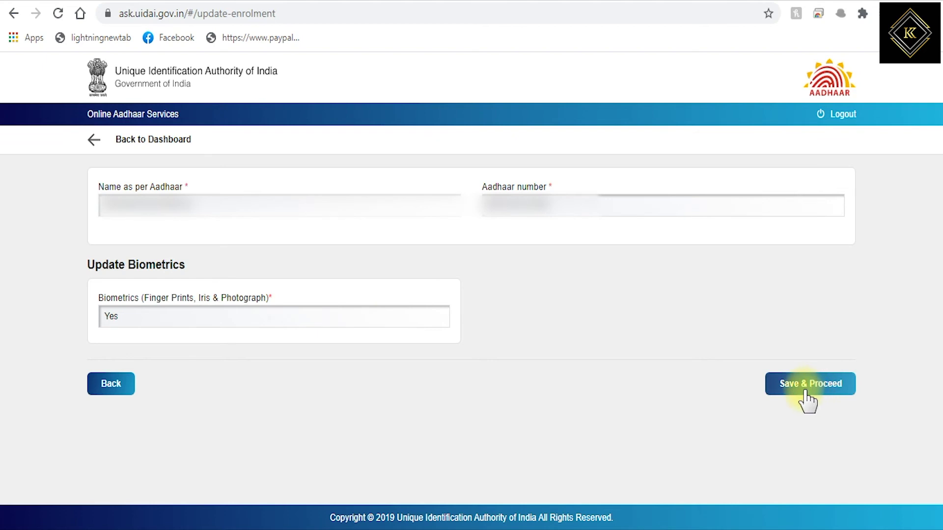
pyautogui.click(828, 385)
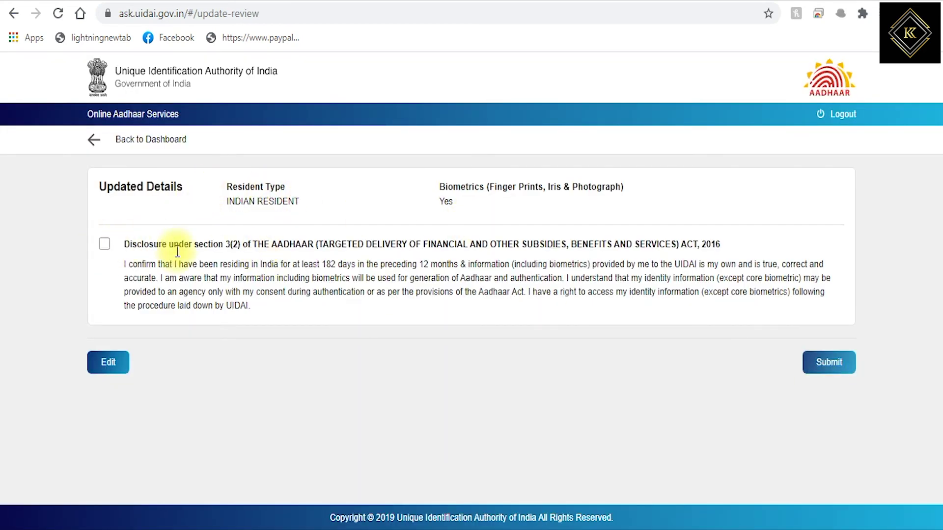
# Step: Accept the Aadhaar Act disclosure declaration and submit the biometric update application
pyautogui.click(104, 244)
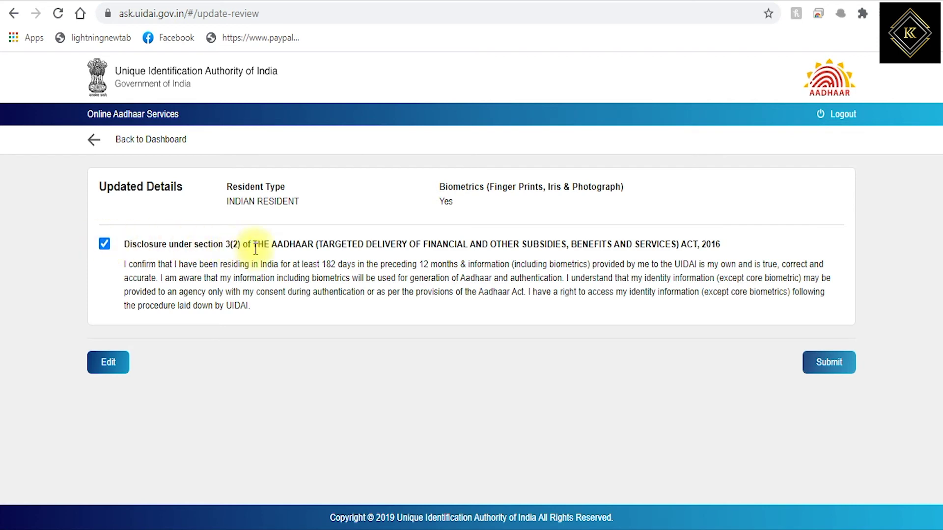
pyautogui.moveTo(382, 246); pyautogui.dragTo(702, 244)
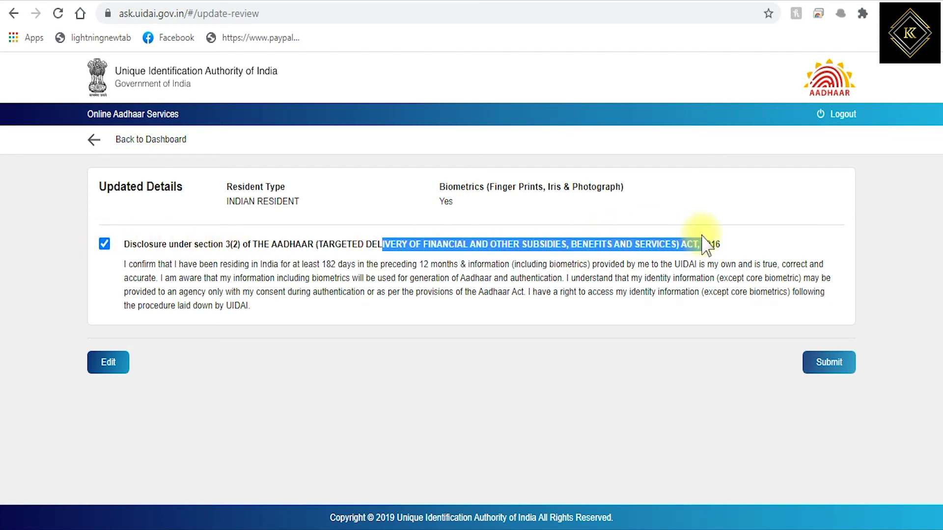
pyautogui.moveTo(279, 265); pyautogui.dragTo(425, 267)
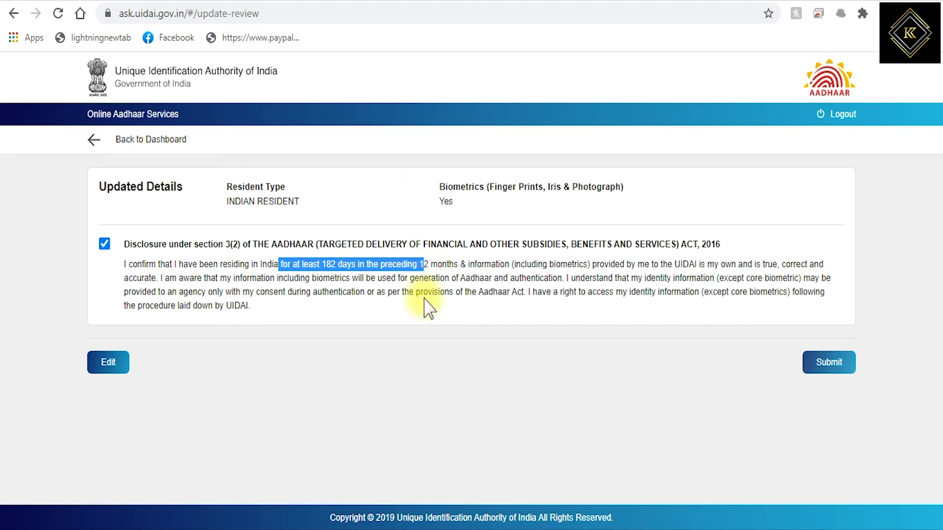
pyautogui.click(533, 275)
pyautogui.moveTo(708, 265); pyautogui.dragTo(823, 269)
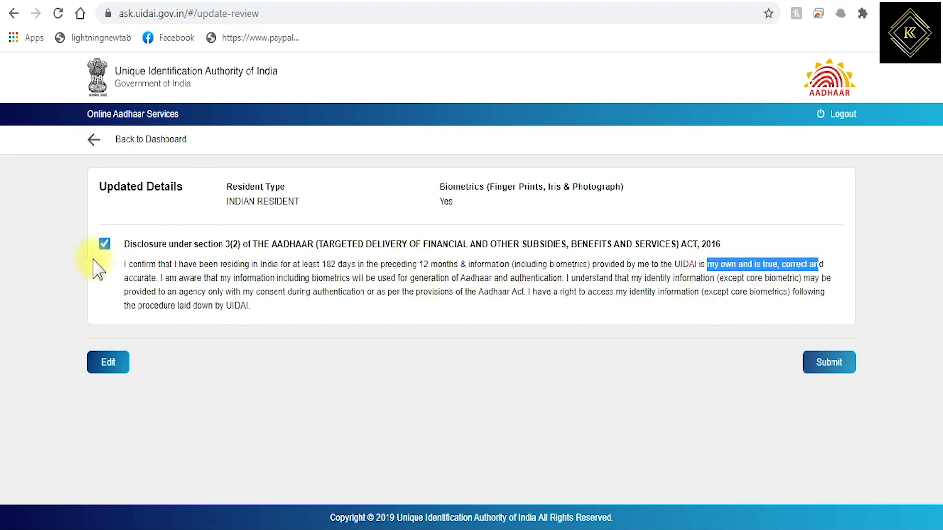
pyautogui.moveTo(157, 278); pyautogui.dragTo(568, 294)
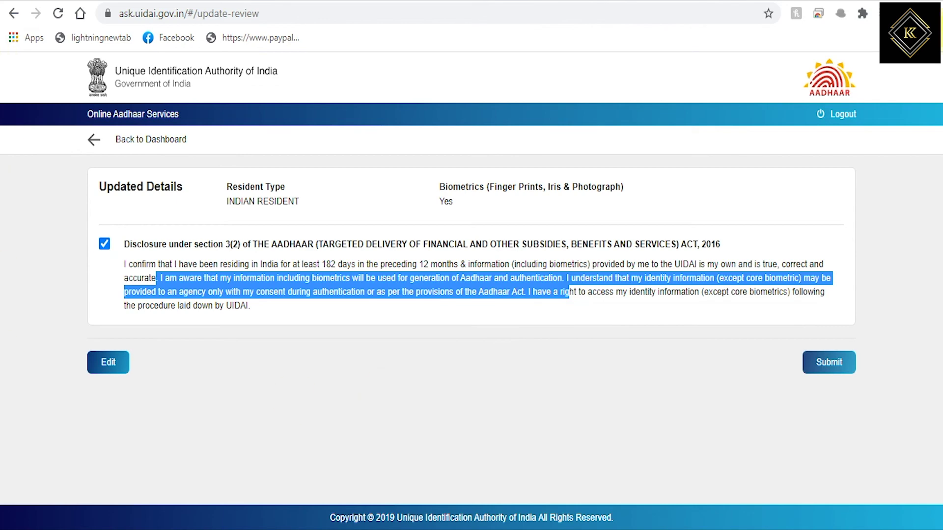
pyautogui.click(836, 362)
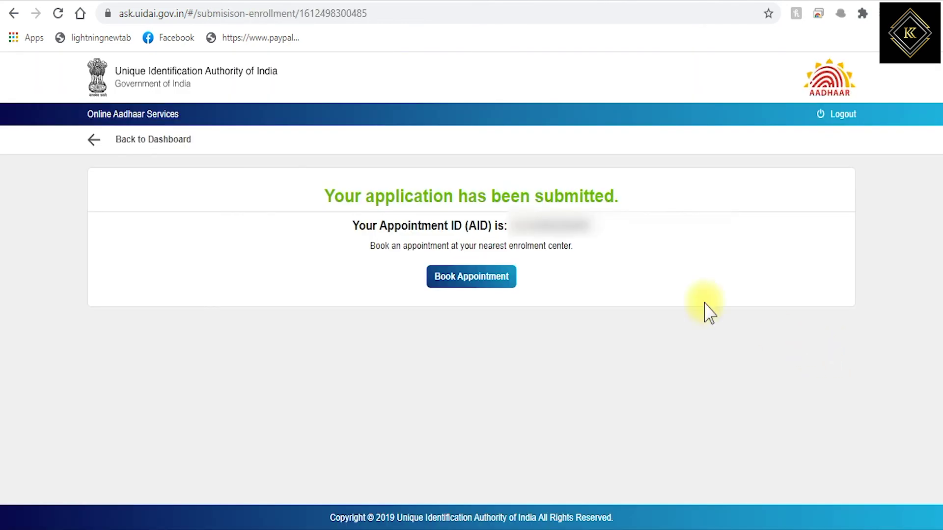
# Step: Note the submitted application's Appointment ID and start booking at an enrolment centre
pyautogui.moveTo(325, 194); pyautogui.dragTo(606, 203)
pyautogui.moveTo(399, 243); pyautogui.dragTo(537, 272)
pyautogui.click(521, 251)
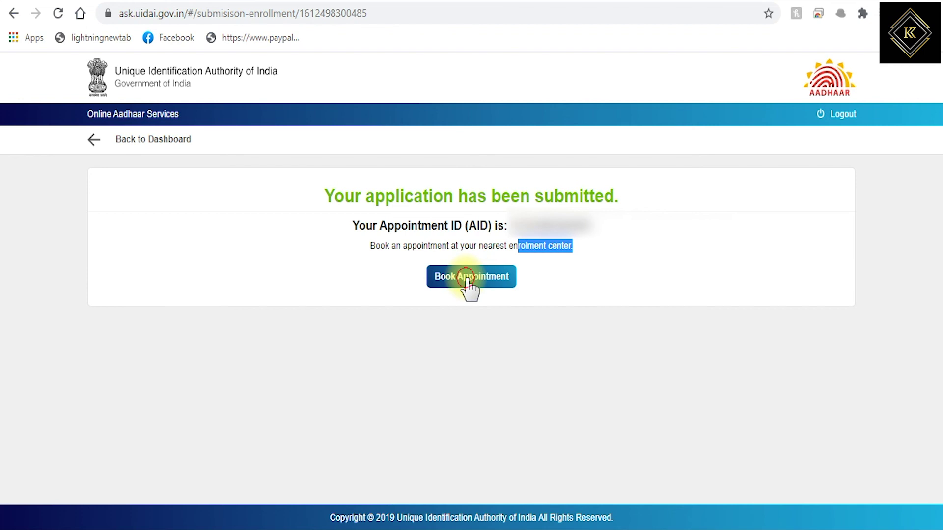
pyautogui.click(467, 281)
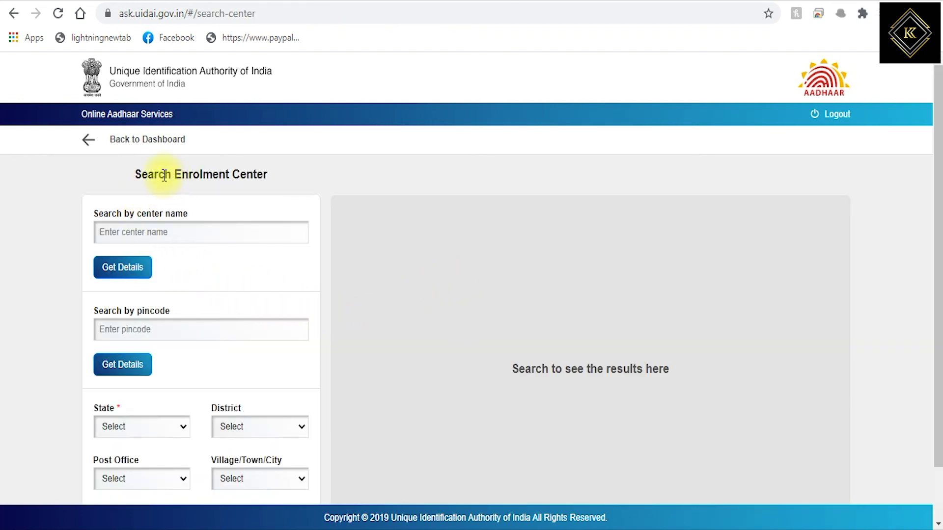
# Step: Search enrolment centres by pincode 636401 and open Mettur Taluk Office's slot booking
pyautogui.moveTo(142, 175); pyautogui.dragTo(234, 180)
pyautogui.tripleClick(234, 180)
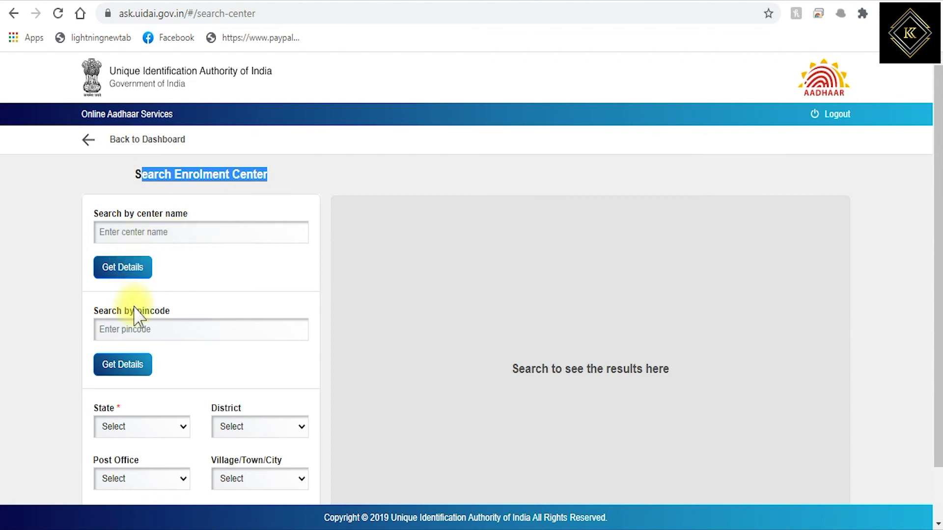
pyautogui.scroll(-1, 126, 309)
pyautogui.click(104, 261)
pyautogui.moveTo(104, 252); pyautogui.dragTo(180, 255)
pyautogui.click(142, 267)
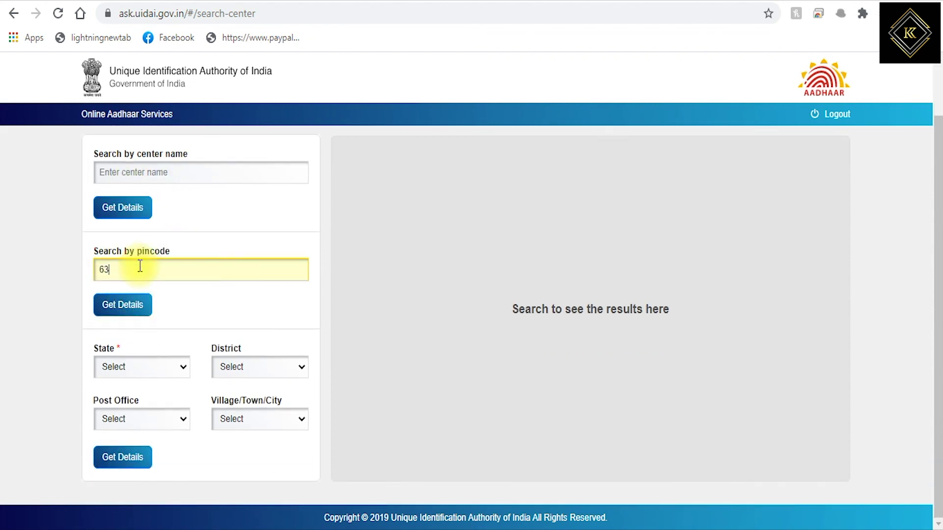
pyautogui.write('636401')
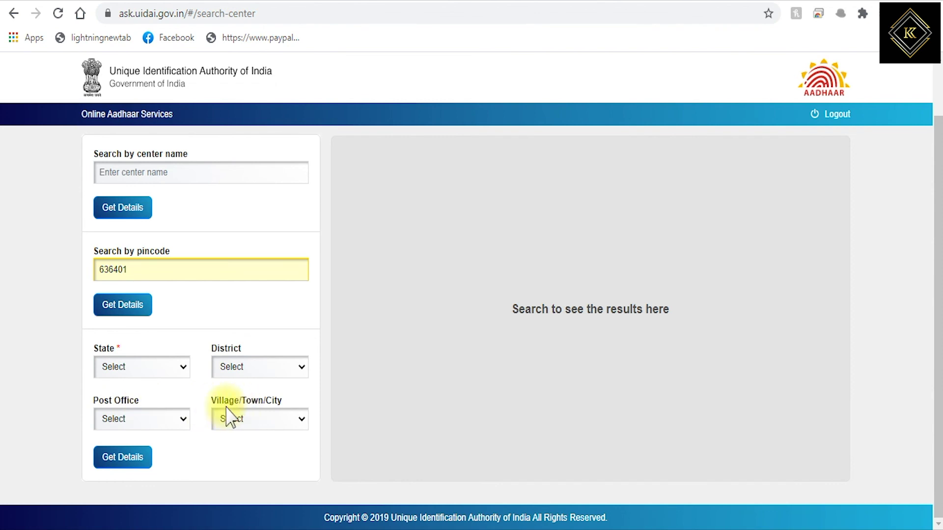
pyautogui.click(129, 307)
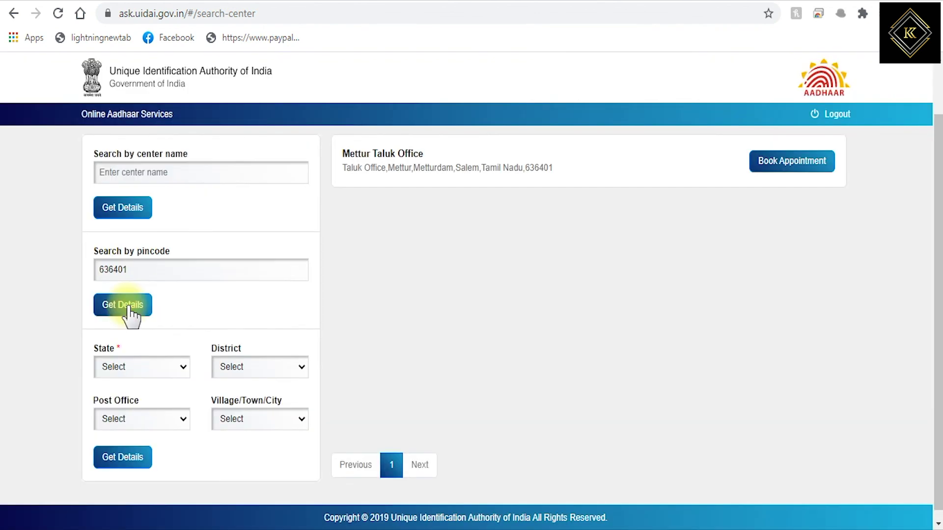
pyautogui.moveTo(363, 169); pyautogui.dragTo(488, 189)
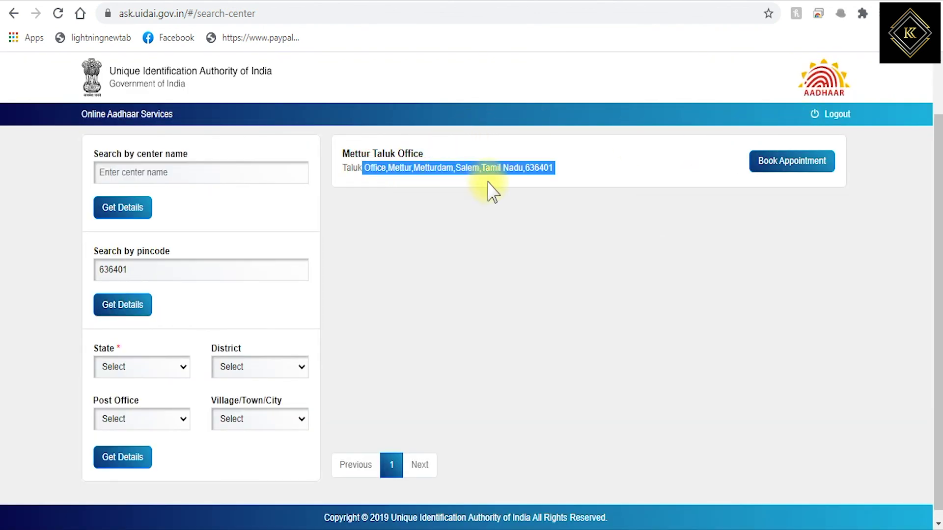
pyautogui.click(795, 165)
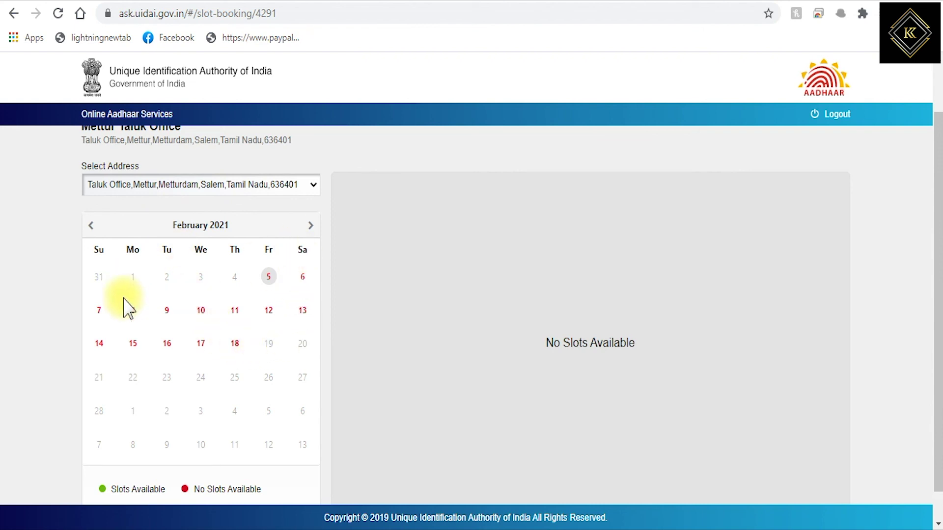
# Step: Select 10 February 2021 and confirm the slot panel shows No Slots Available
pyautogui.click(207, 313)
pyautogui.scroll(-1, 261, 356)
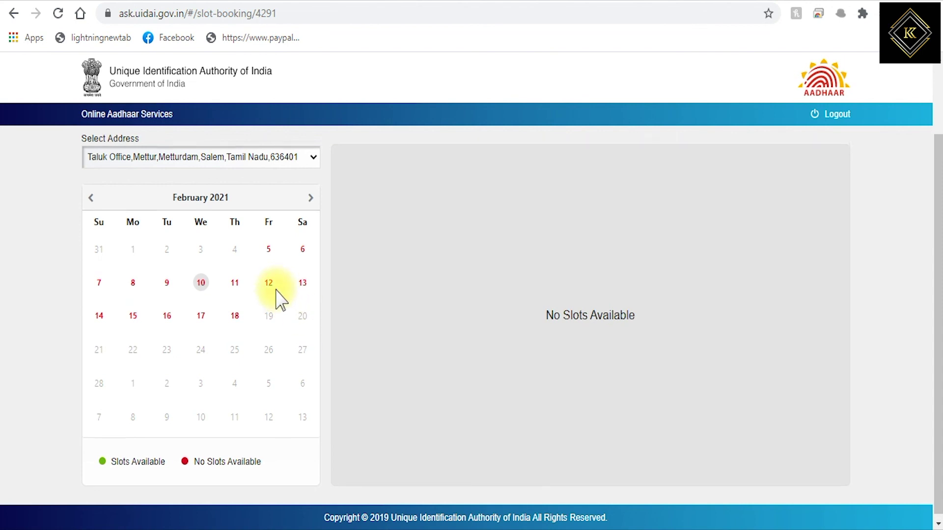
pyautogui.scroll(2, 279, 298)
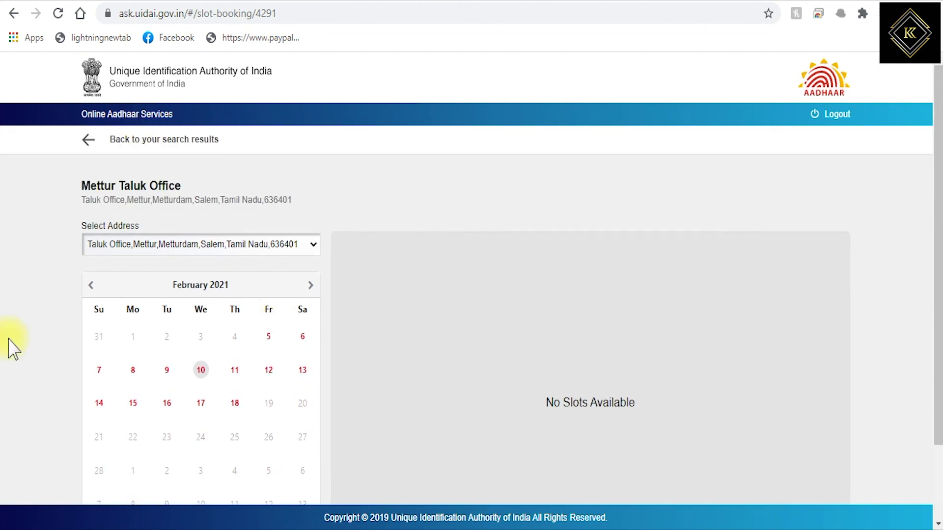
pyautogui.scroll(-2, 568, 400)
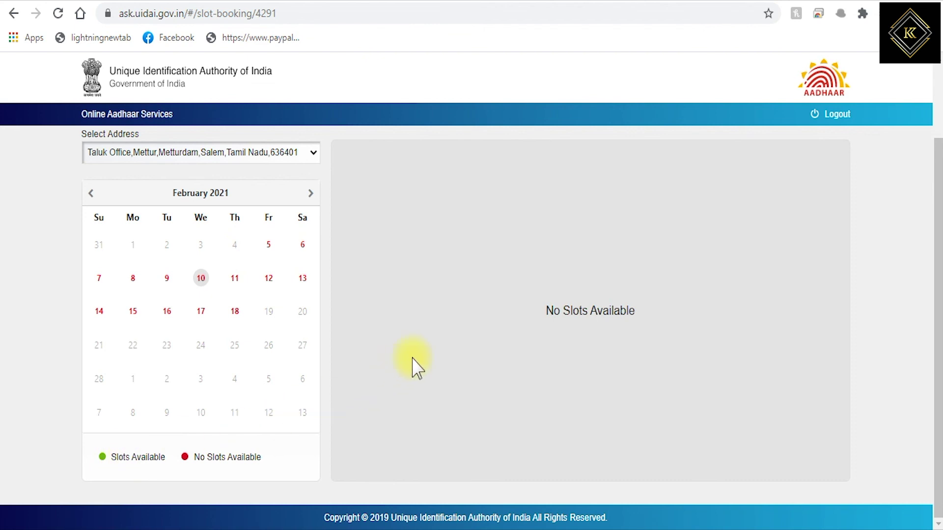
pyautogui.moveTo(549, 310); pyautogui.dragTo(696, 319)
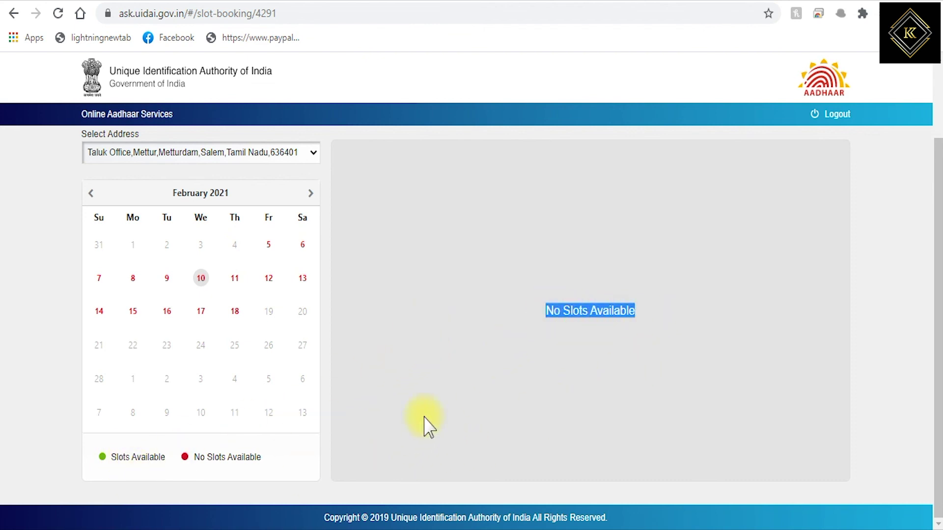
pyautogui.scroll(2, 426, 426)
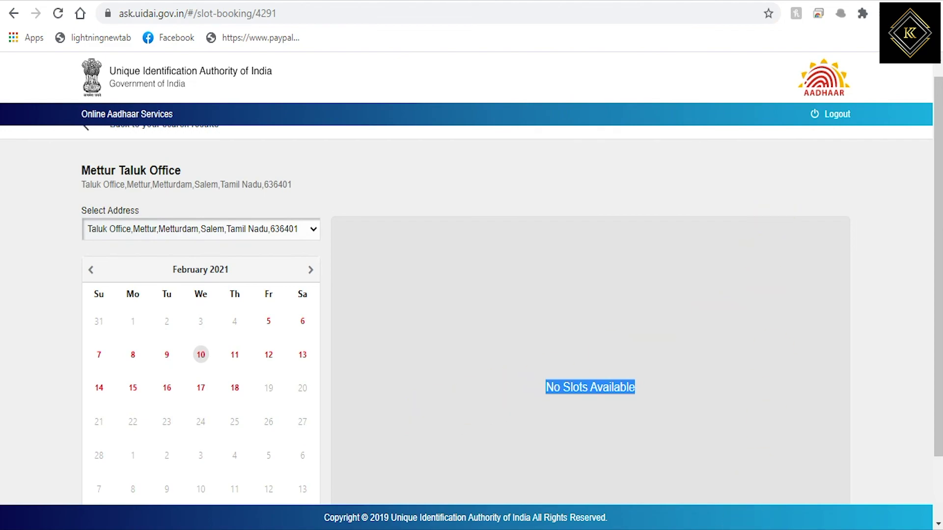